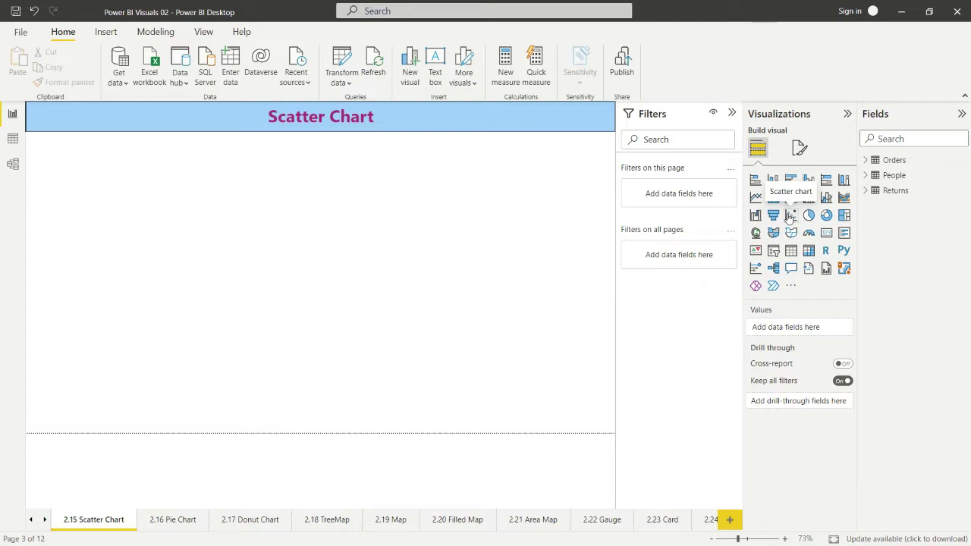
Insert a scatter chart and resize it to fill most of the blank page area below the title banner.
left_click(790, 215)
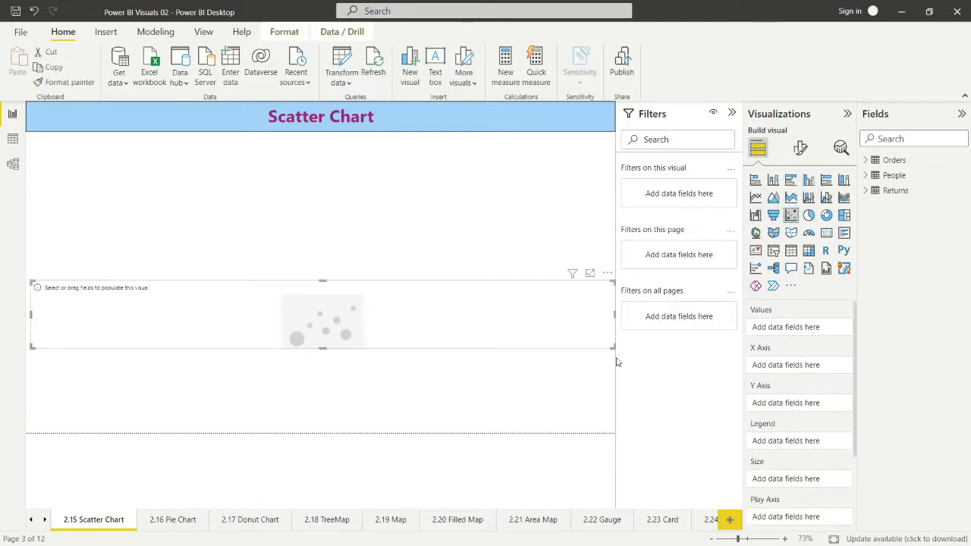
left_click_drag(610, 346, 352, 431)
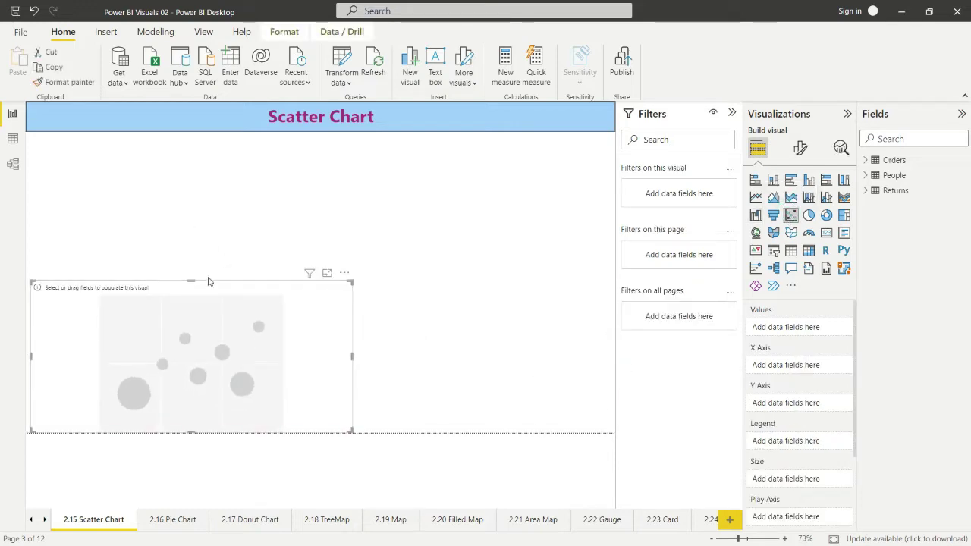
left_click_drag(193, 282, 247, 154)
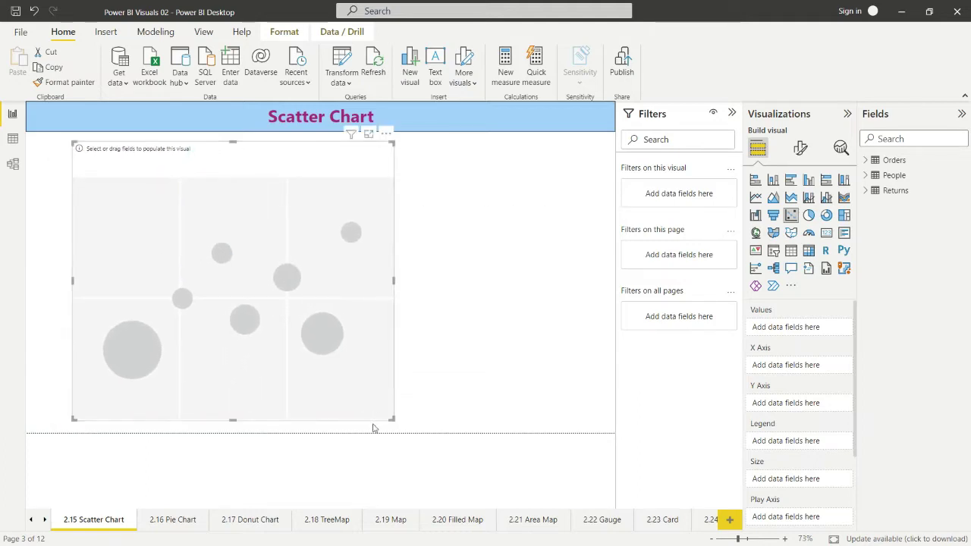
left_click_drag(393, 420, 590, 413)
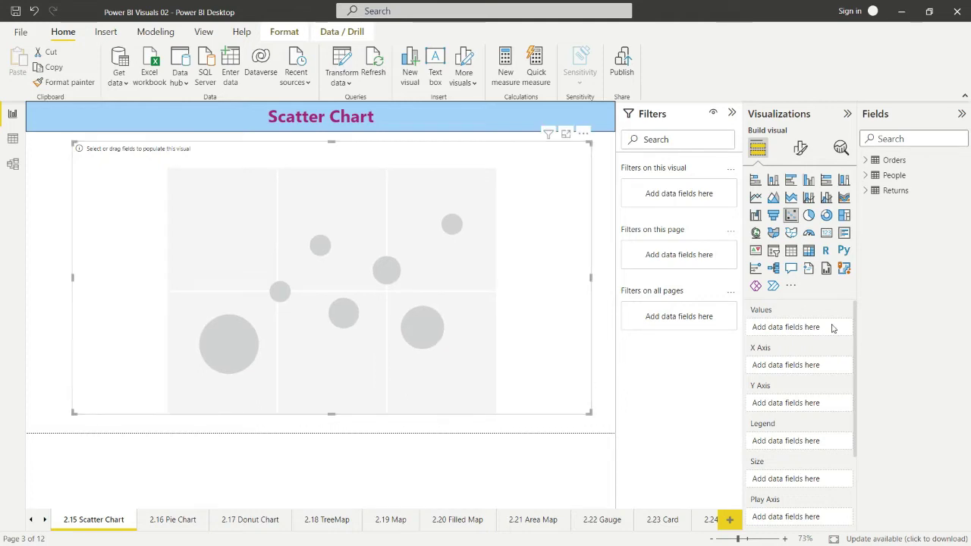
From the Orders table, assign Sales to the chart's X axis, Profit to the Y axis and Category to Values.
left_click(864, 160)
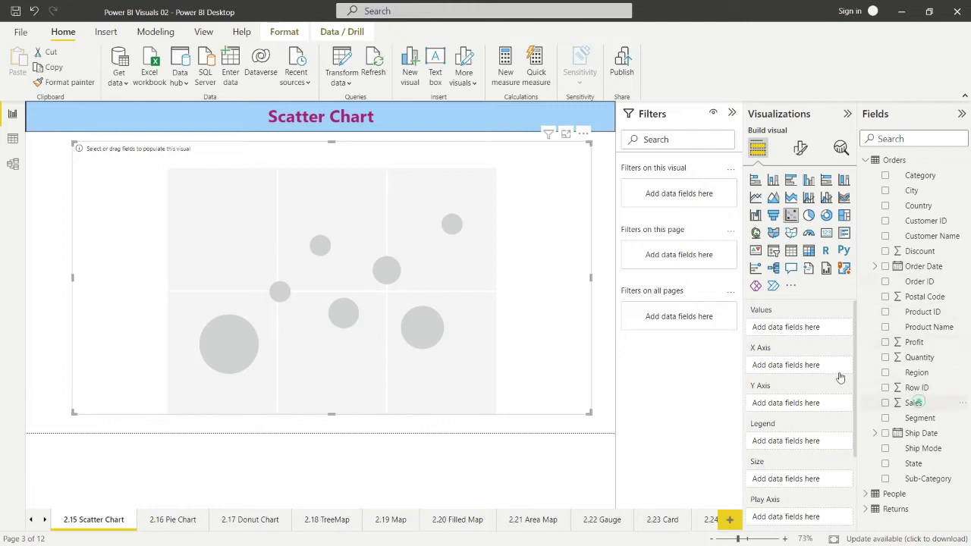
left_click_drag(914, 403, 800, 369)
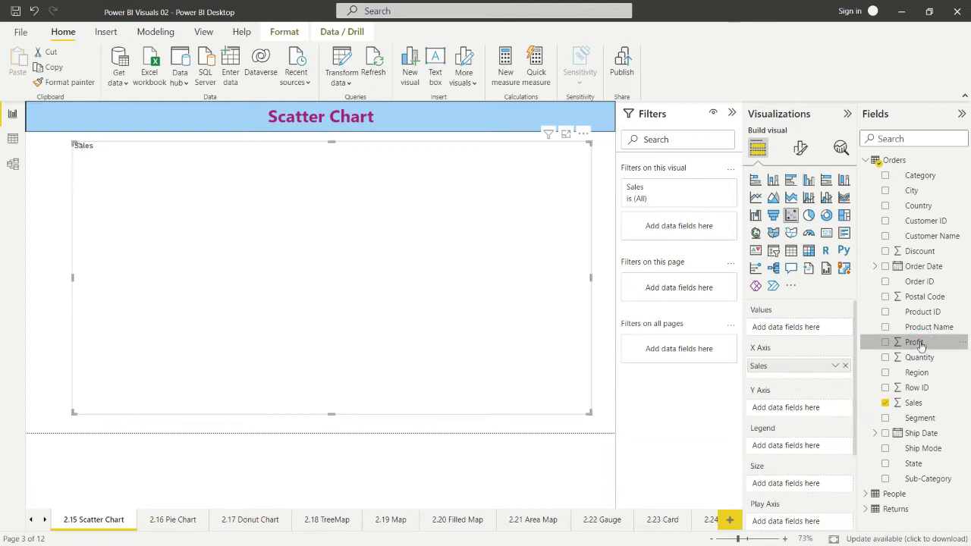
left_click_drag(918, 345, 786, 416)
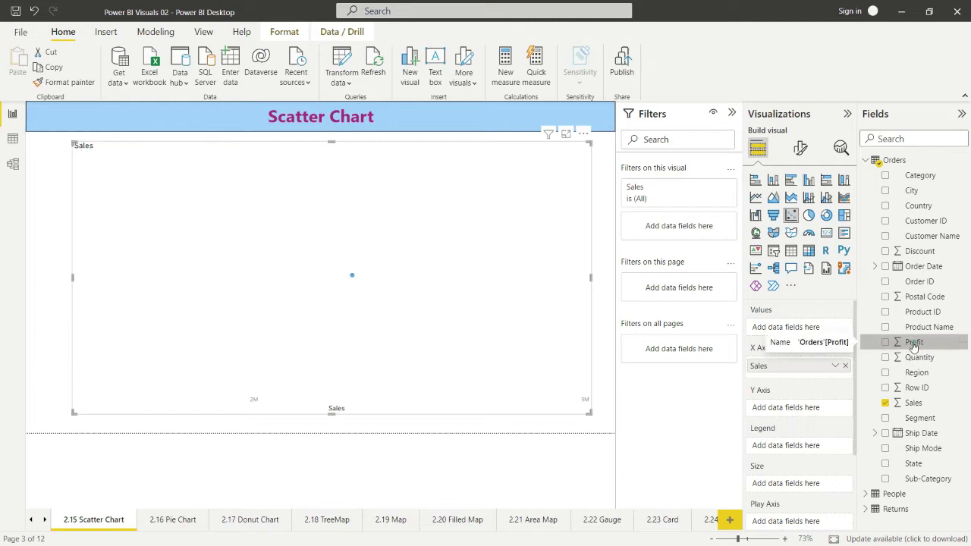
left_click_drag(914, 345, 792, 410)
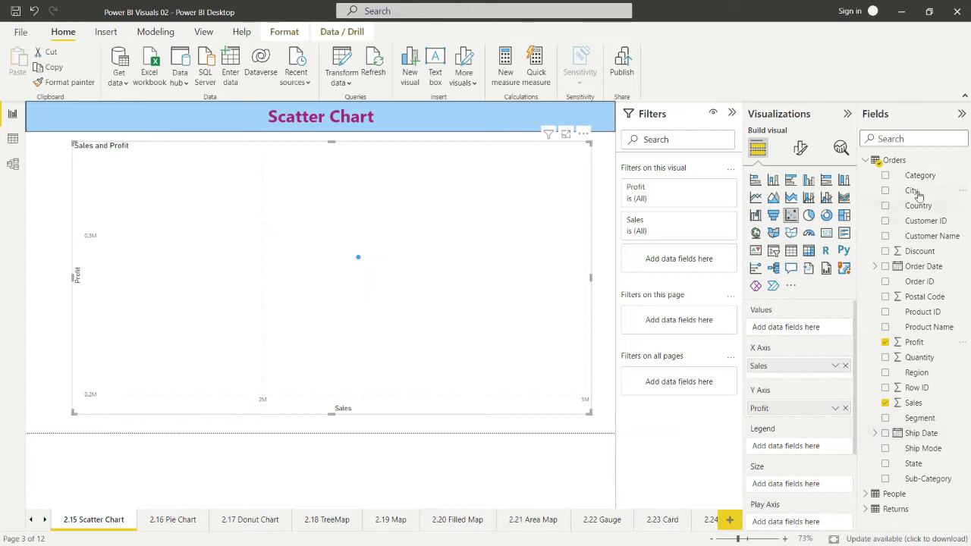
left_click_drag(918, 176, 796, 327)
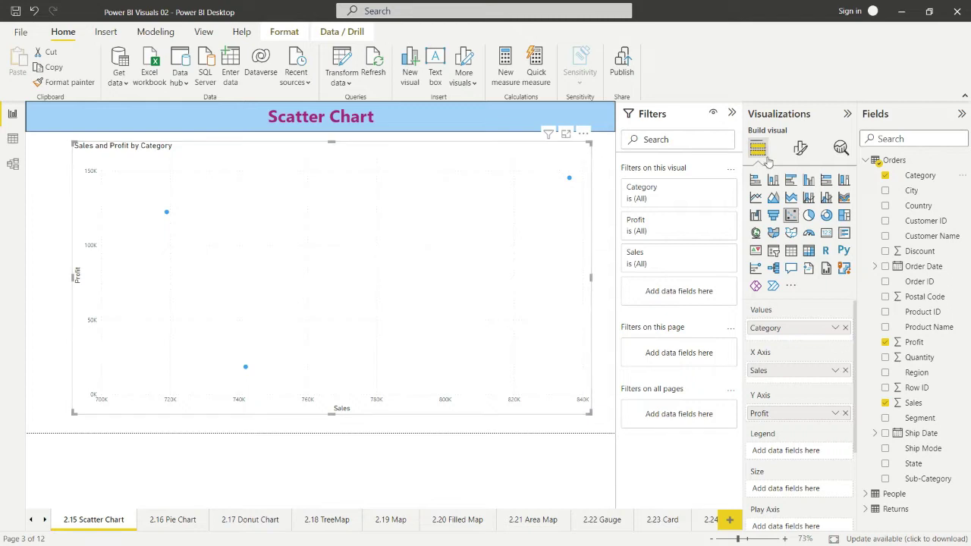
Turn on the scatter chart's category labels and split the points by Region through the legend.
left_click(799, 149)
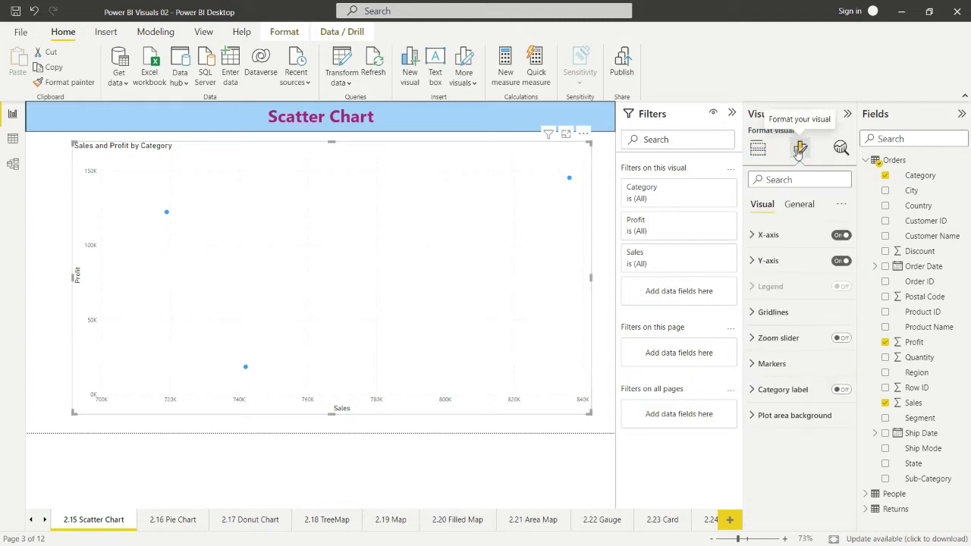
left_click(842, 390)
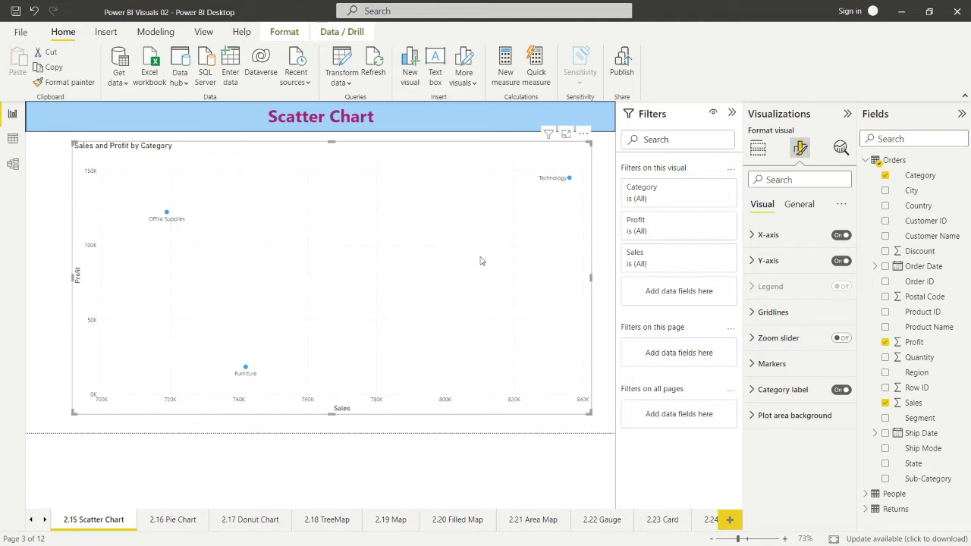
left_click(761, 149)
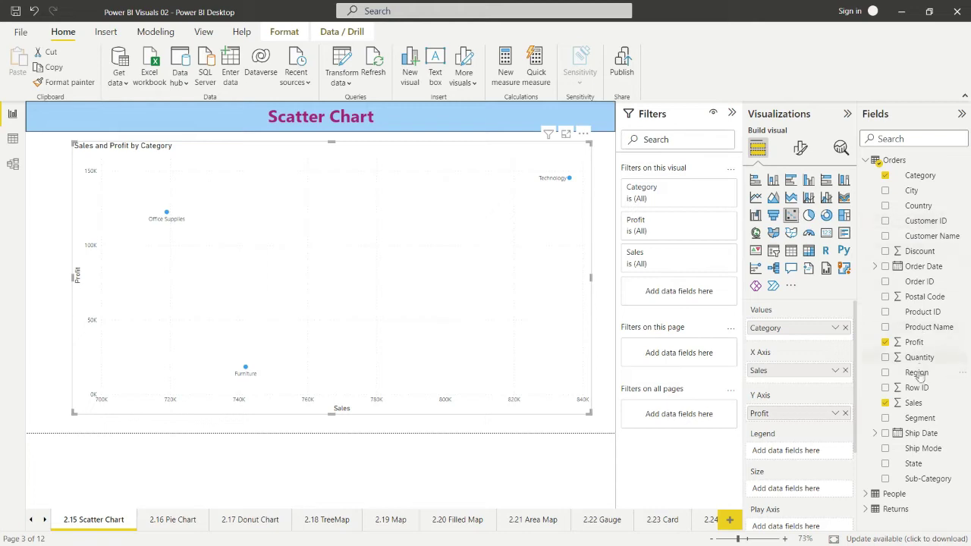
left_click_drag(916, 375, 811, 458)
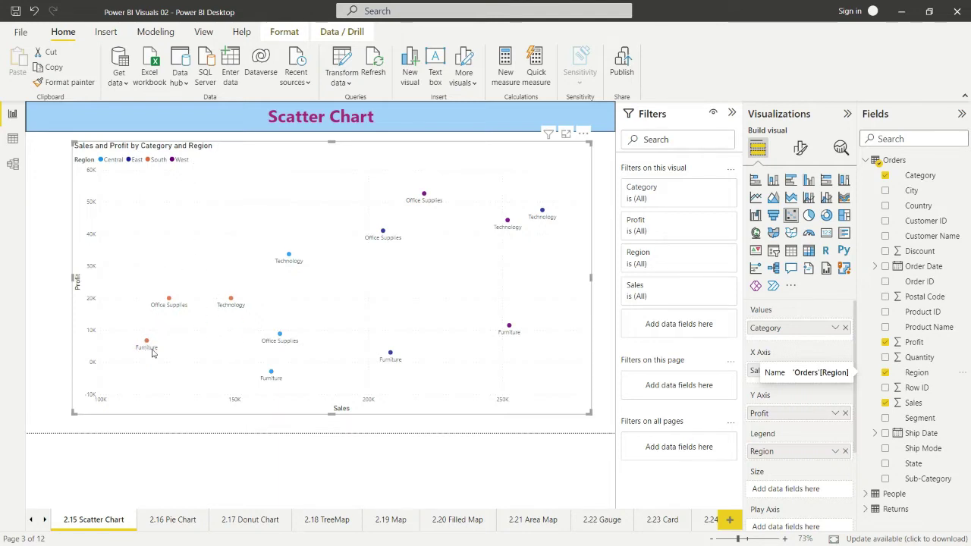
mouse_move(147, 346)
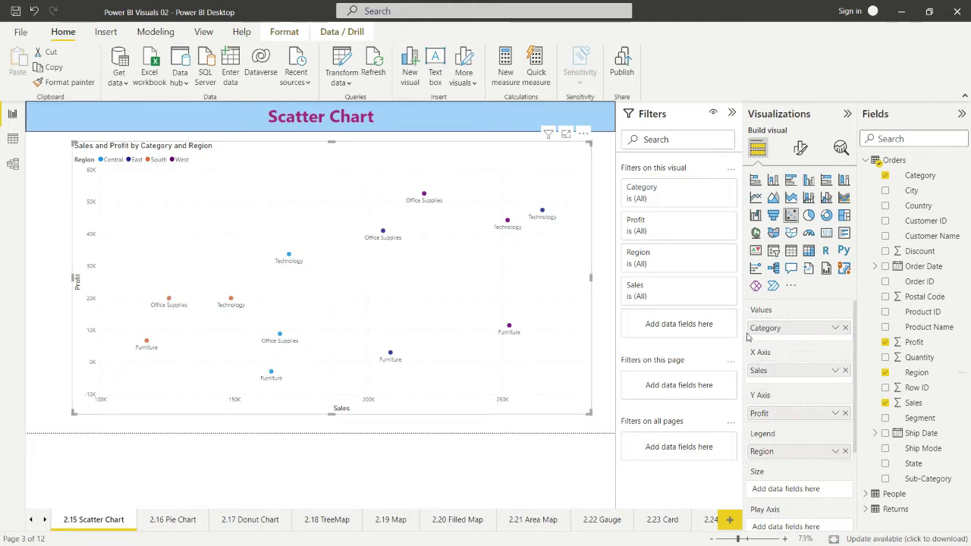
Size the scatter chart's bubbles by Sales.
scroll(777, 347, "down", 3)
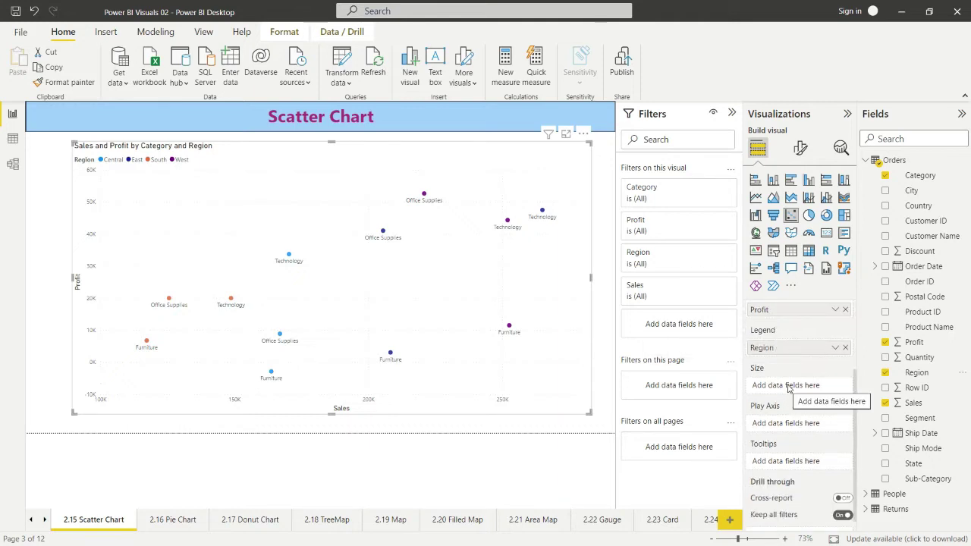
left_click(788, 385)
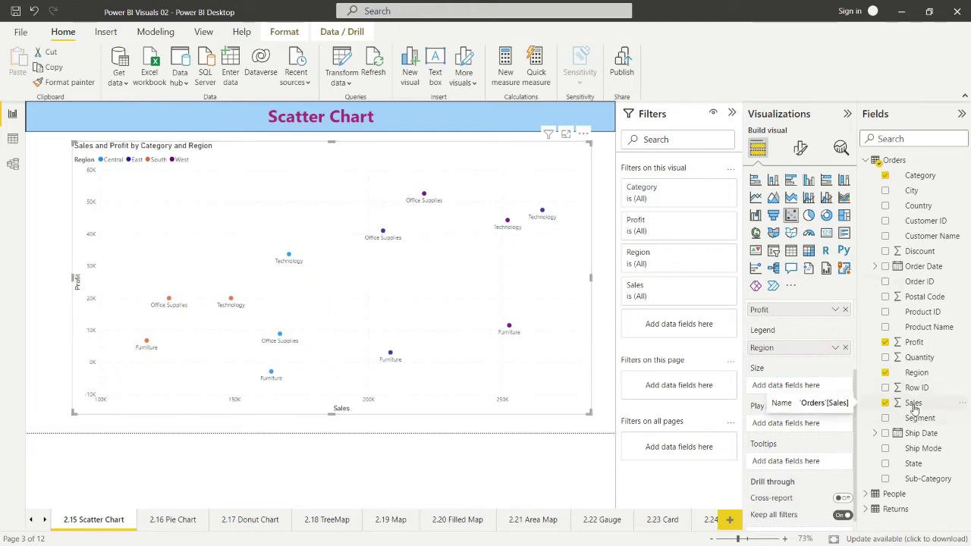
left_click_drag(913, 407, 816, 389)
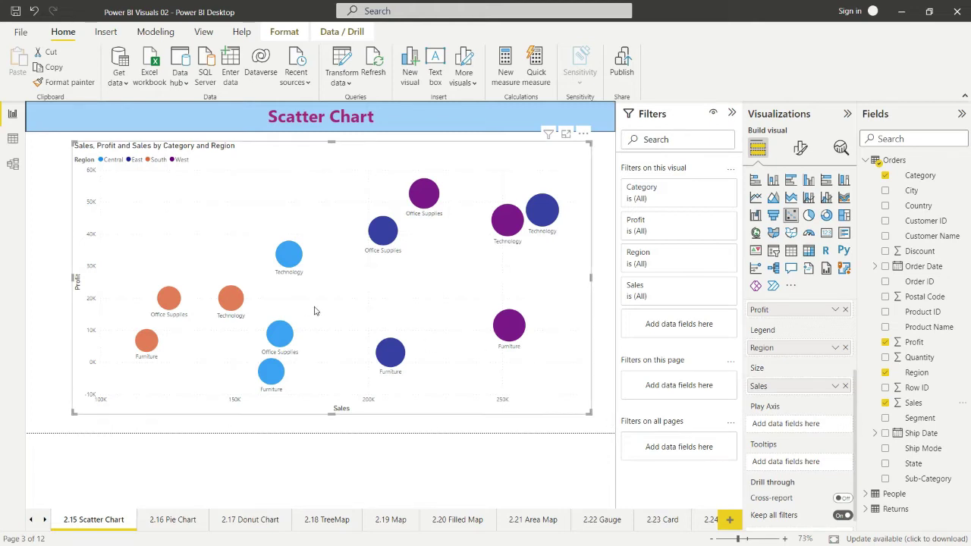
mouse_move(511, 216)
Replace Sales with Profit as the bubble size and inspect the details of several bubbles.
left_click(845, 386)
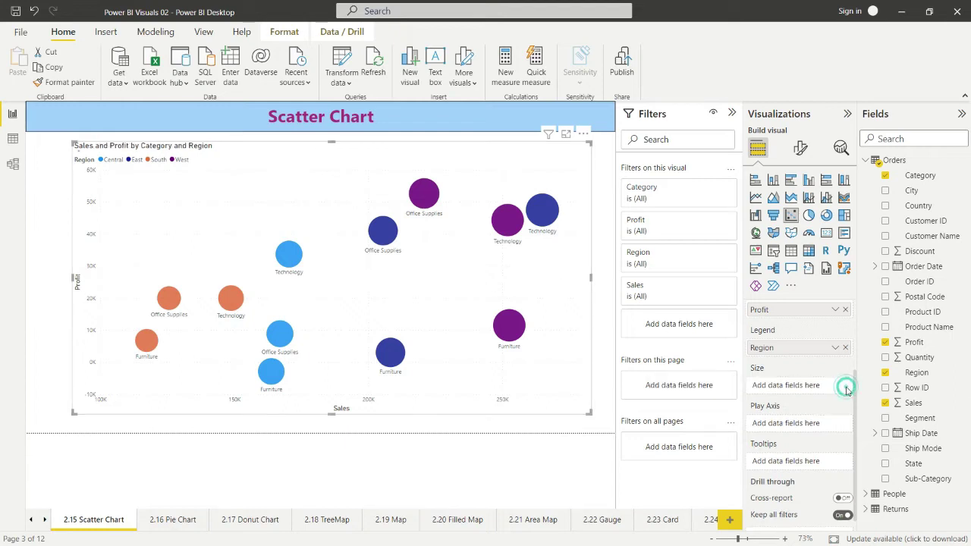
left_click_drag(910, 343, 800, 386)
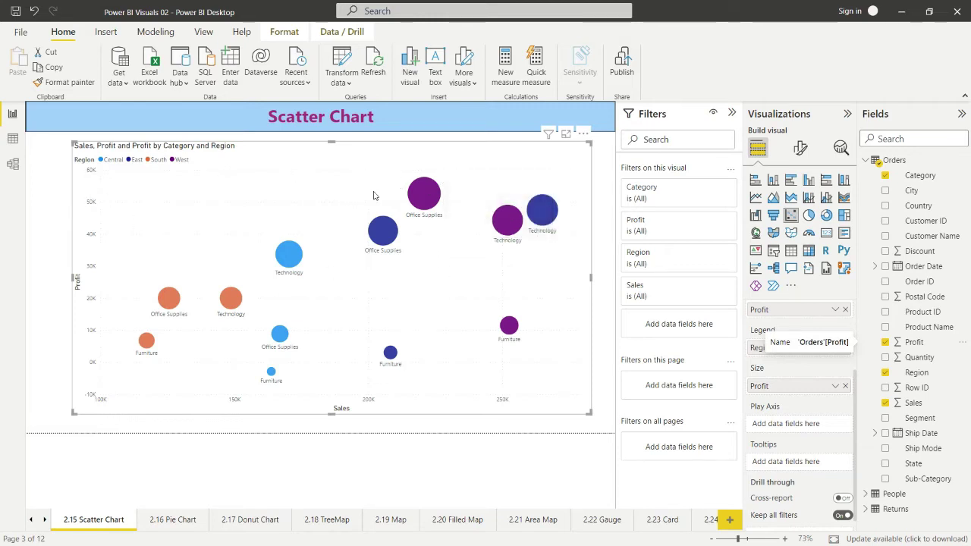
mouse_move(545, 222)
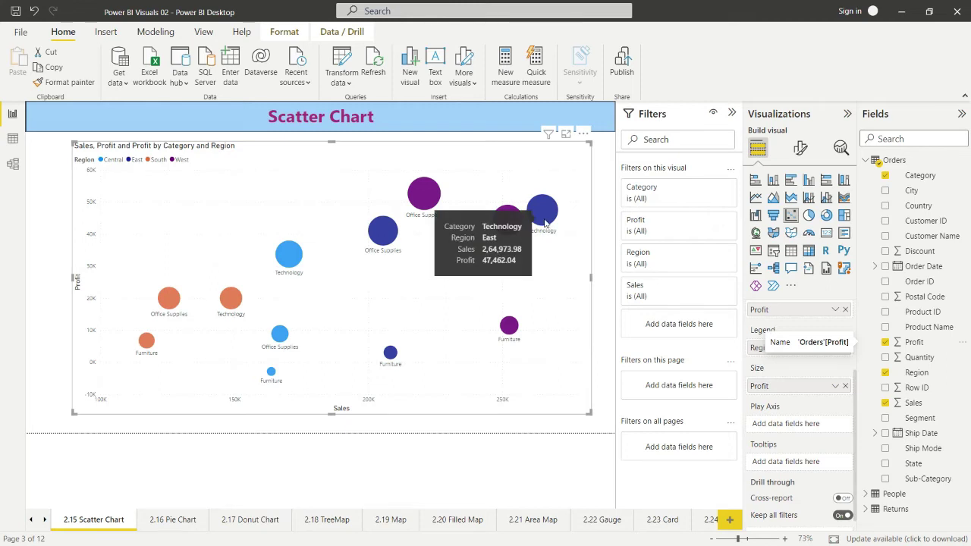
mouse_move(399, 220)
mouse_move(421, 195)
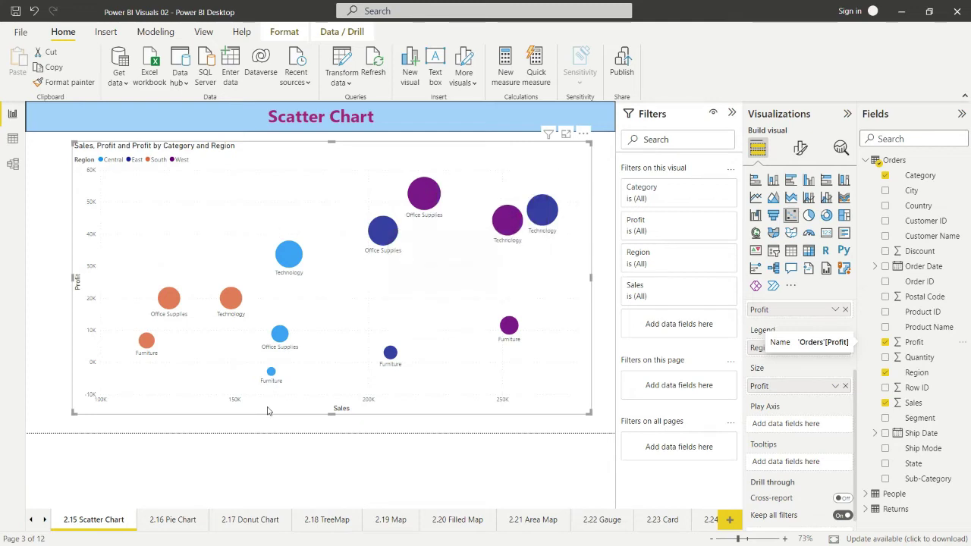
mouse_move(271, 375)
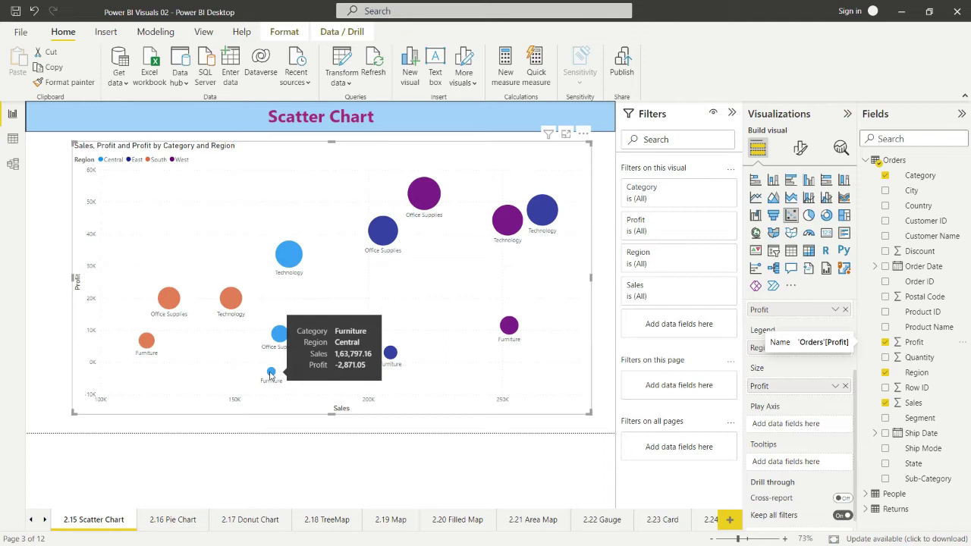
Replace Profit with Quantity as the bubble size and inspect the details of several bubbles.
left_click(844, 386)
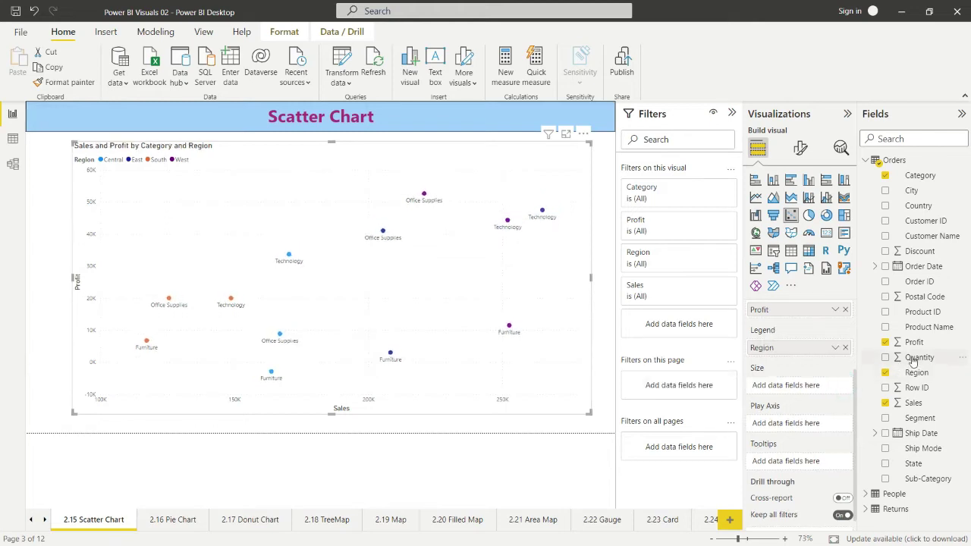
left_click_drag(913, 359, 794, 388)
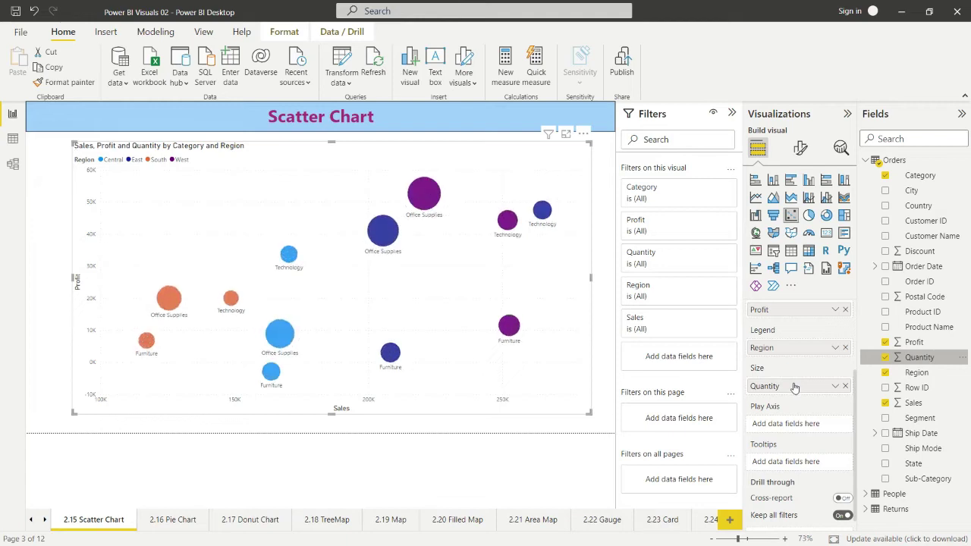
mouse_move(392, 347)
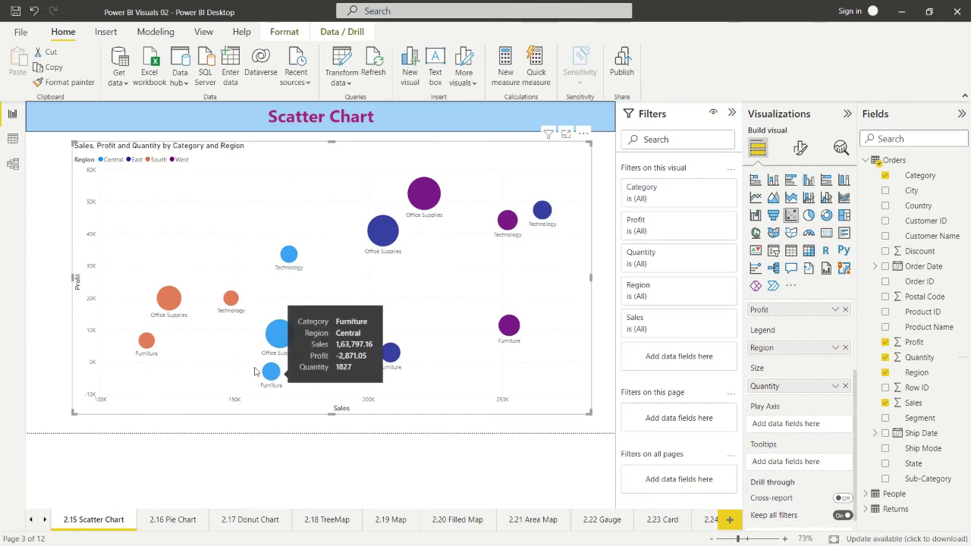
mouse_move(171, 302)
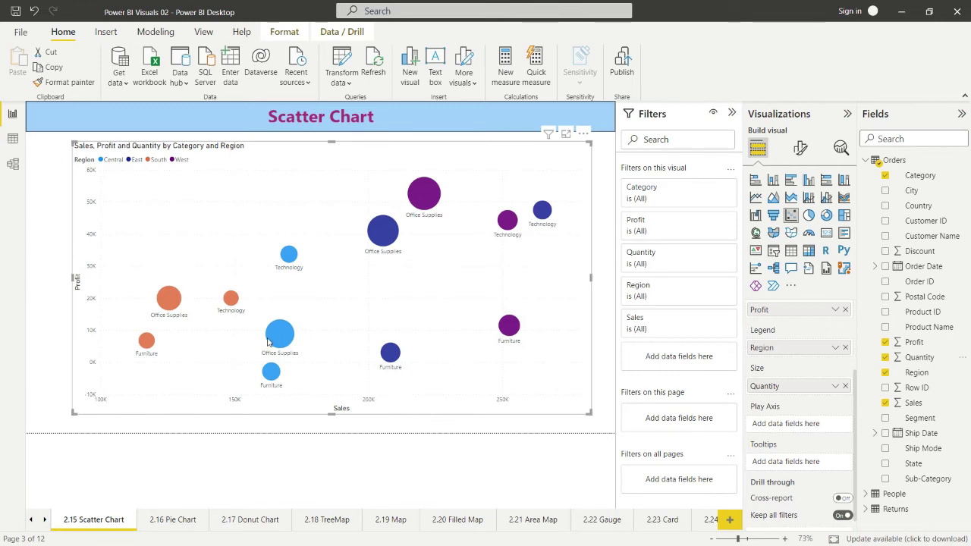
mouse_move(277, 336)
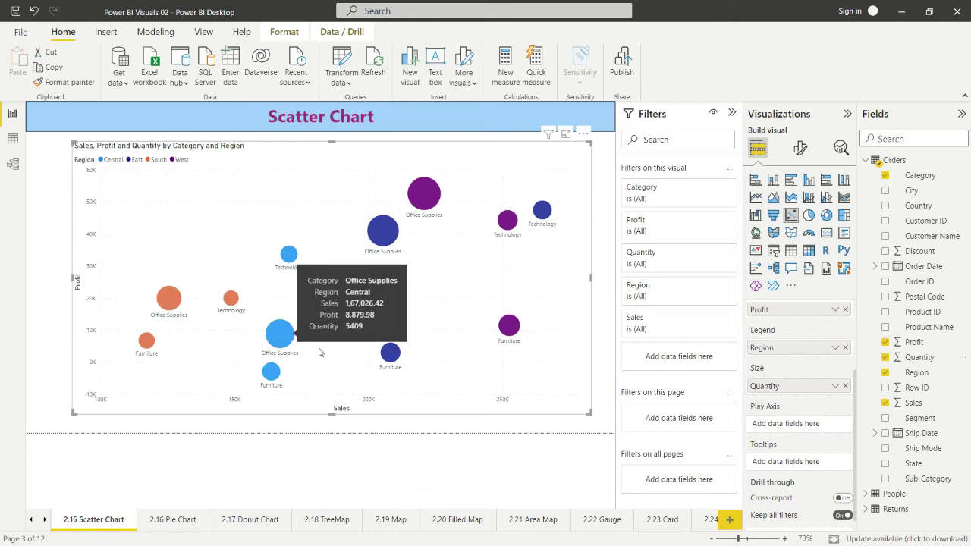
Add Order Date as the scatter chart's play axis and start the date animation.
left_click_drag(777, 389, 800, 431)
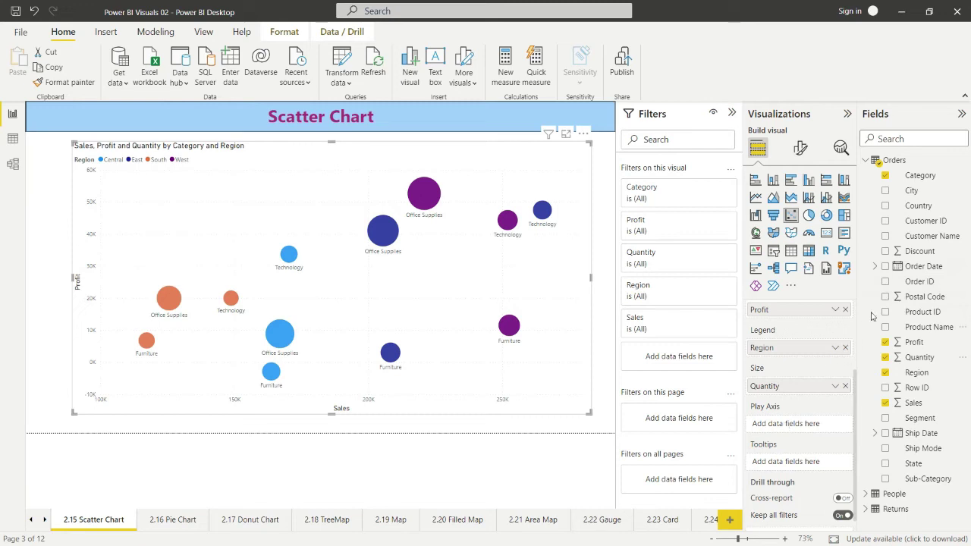
left_click_drag(921, 266, 809, 422)
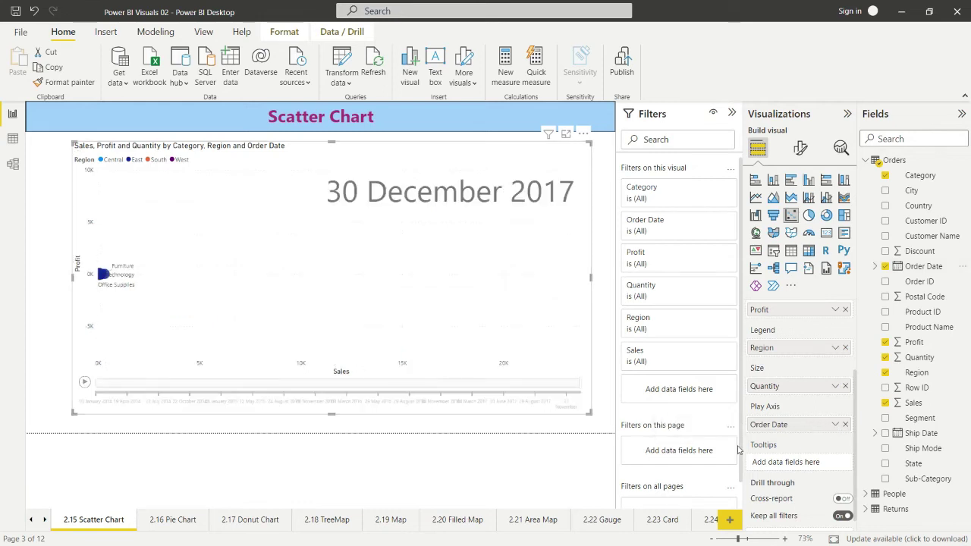
left_click(85, 382)
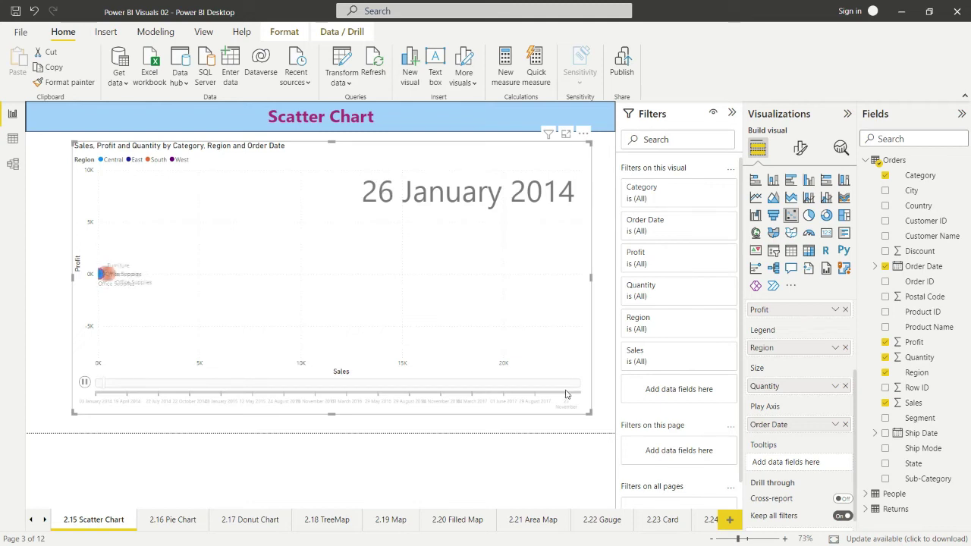
Switch the play axis's Order Date to Date Hierarchy and play the yearly animation repeatedly.
left_click(834, 425)
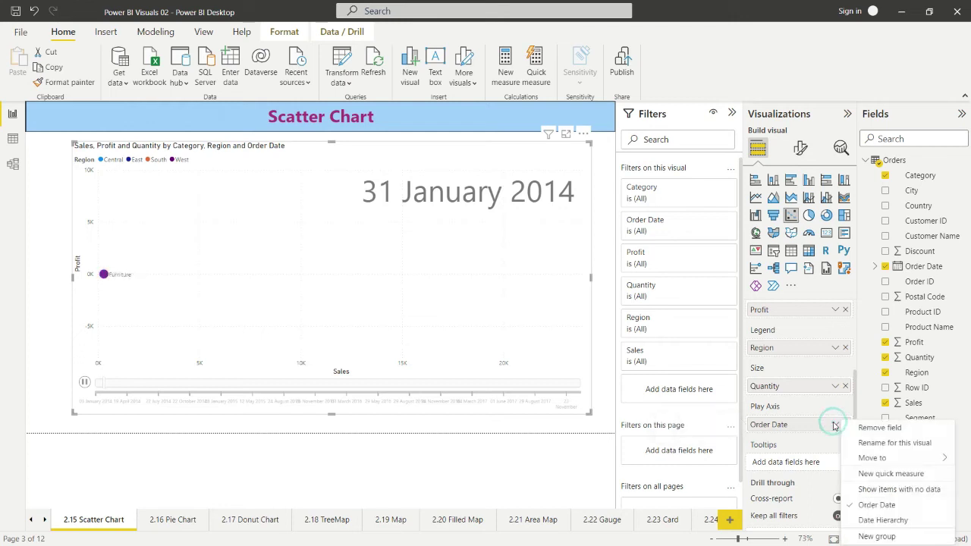
left_click(879, 521)
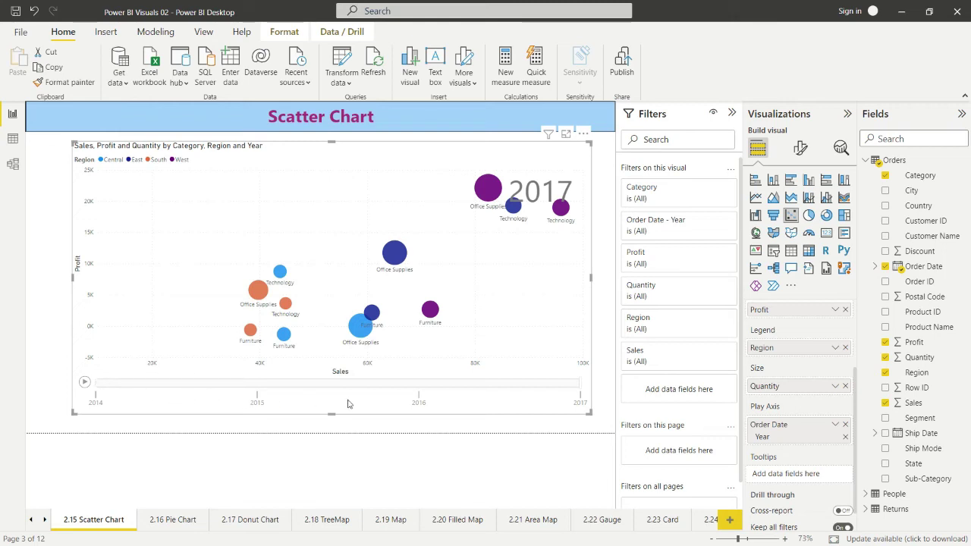
left_click(84, 384)
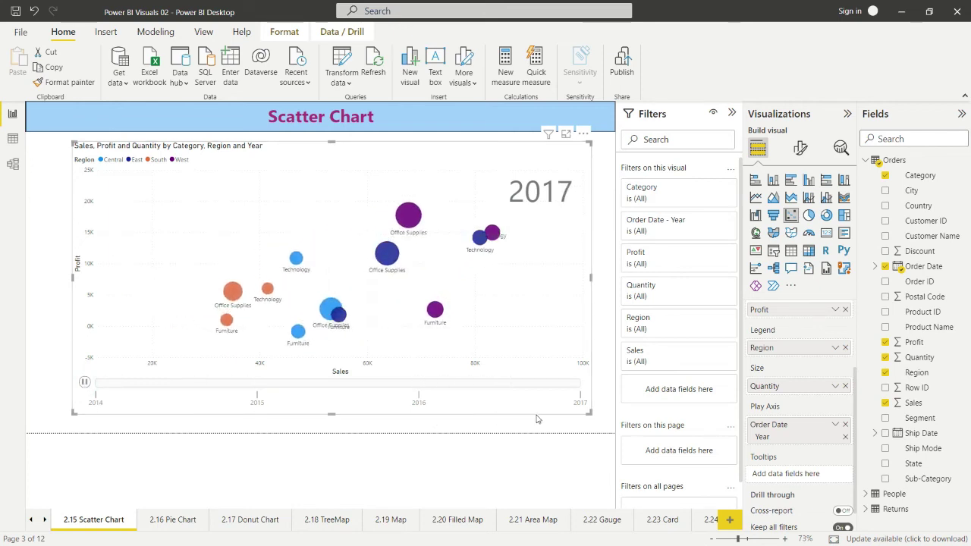
left_click(84, 381)
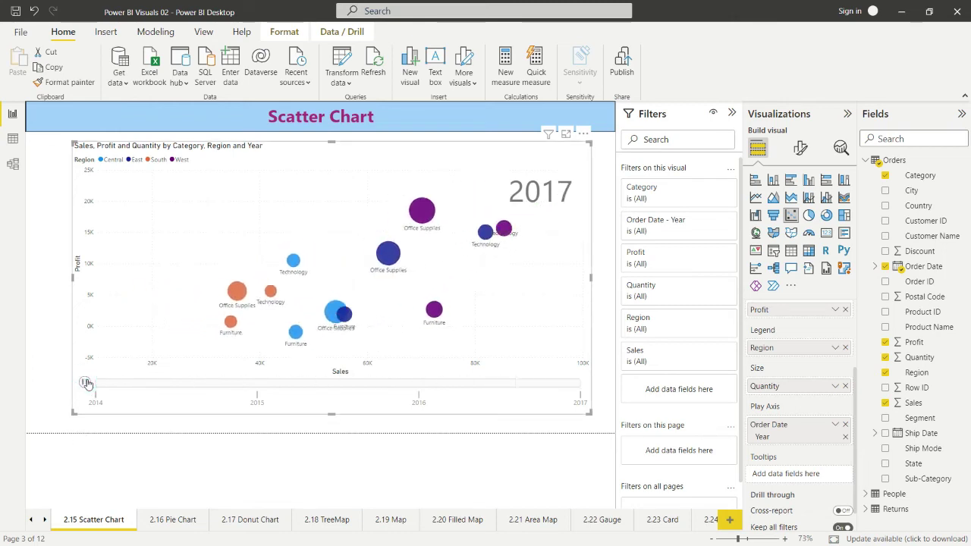
left_click(84, 382)
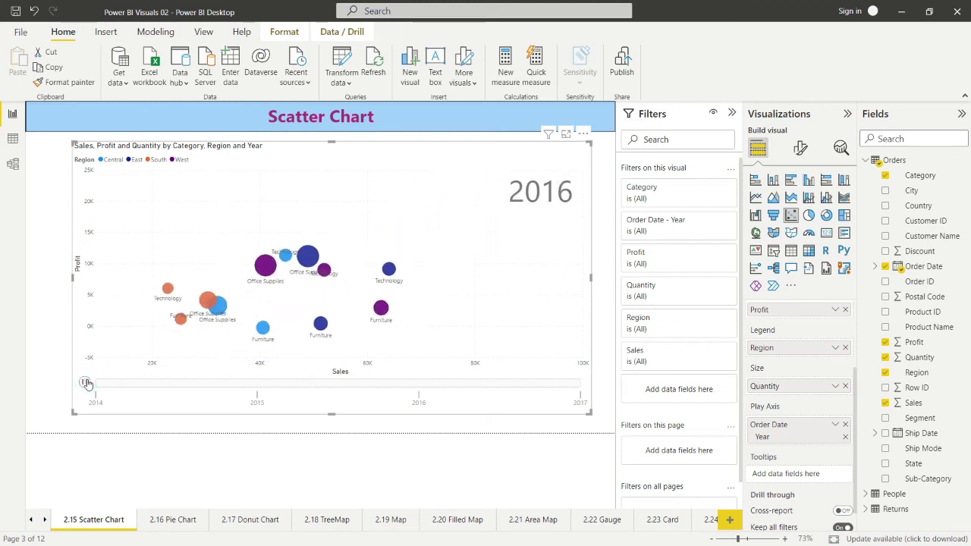
Replay the scatter chart's yearly animation and pause it at 2016.
left_click(85, 382)
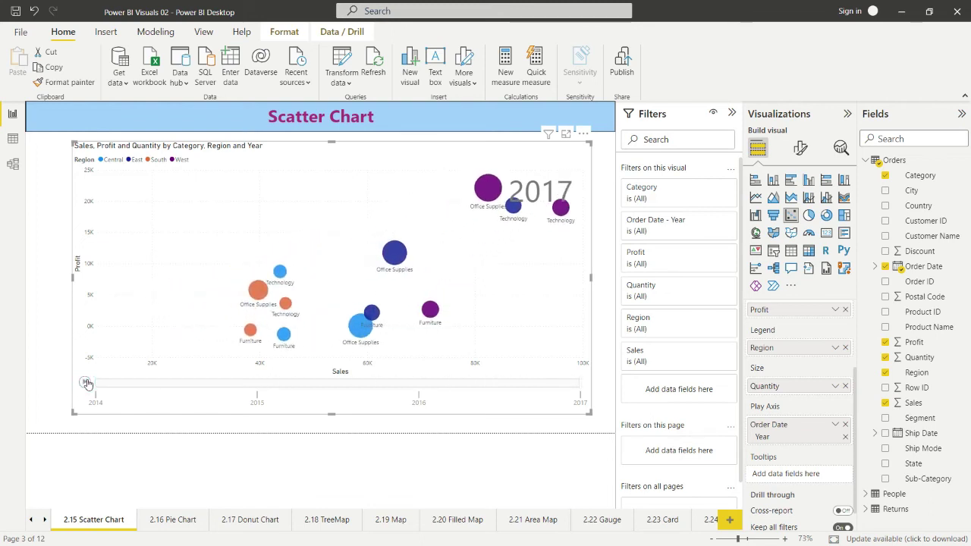
left_click(85, 382)
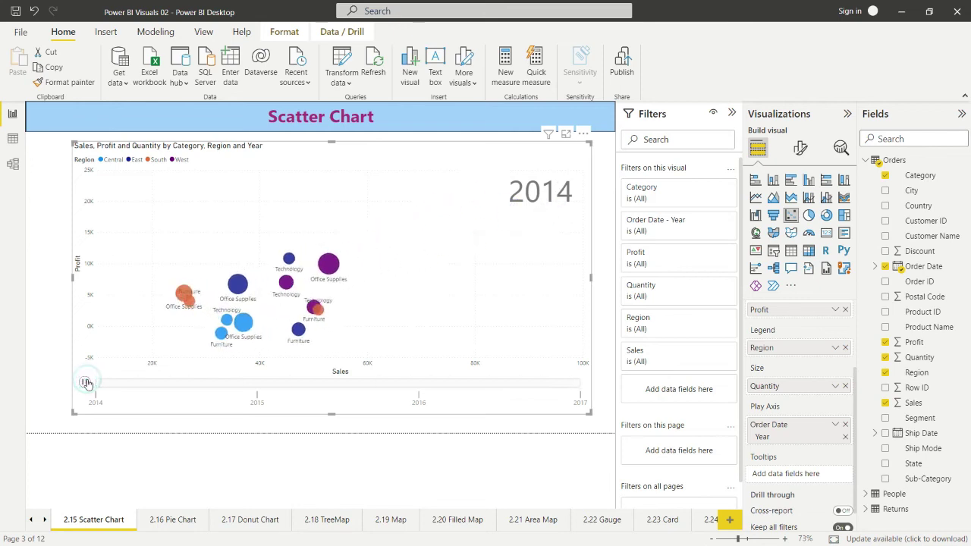
left_click(85, 382)
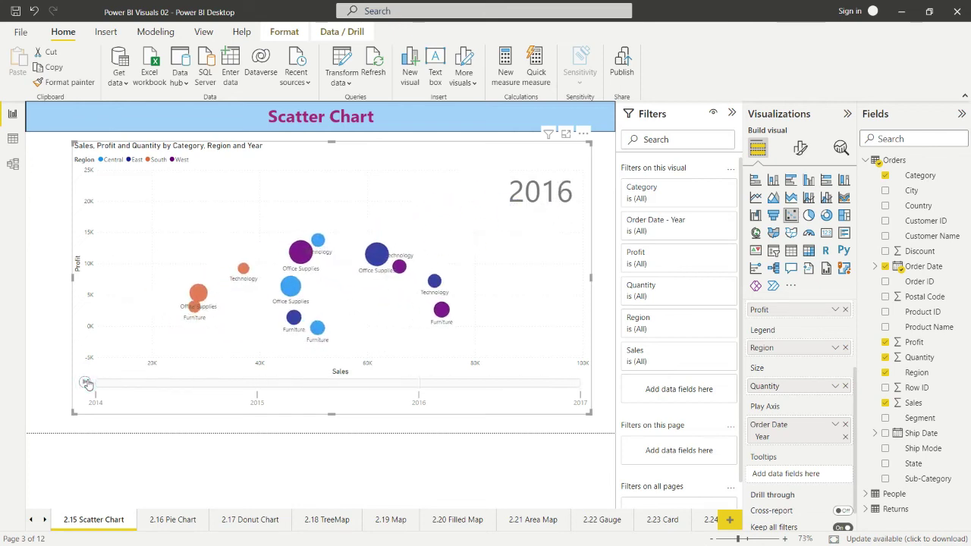
left_click(256, 386)
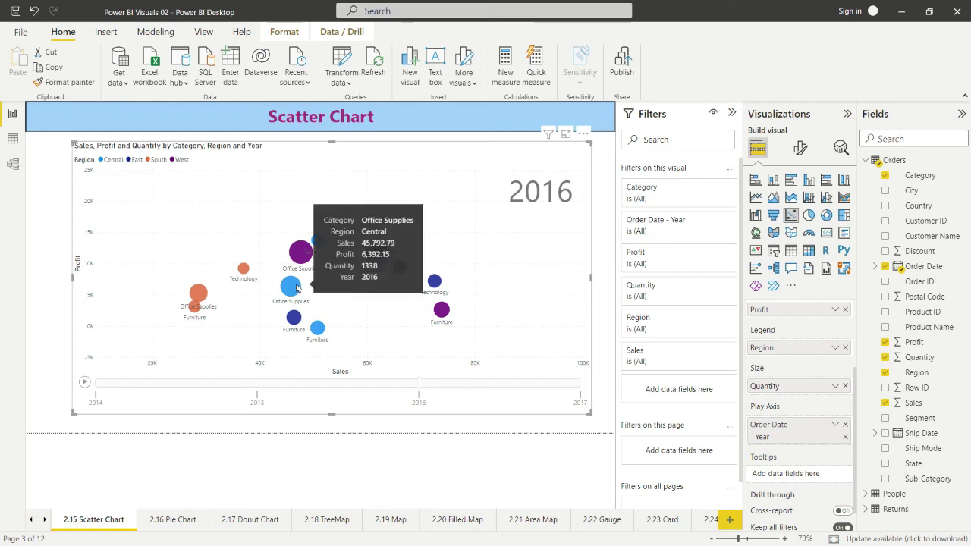
Trace the Central region's Office Supplies bubble across the years, continue the animation to 2017, and examine its path.
left_click(296, 287)
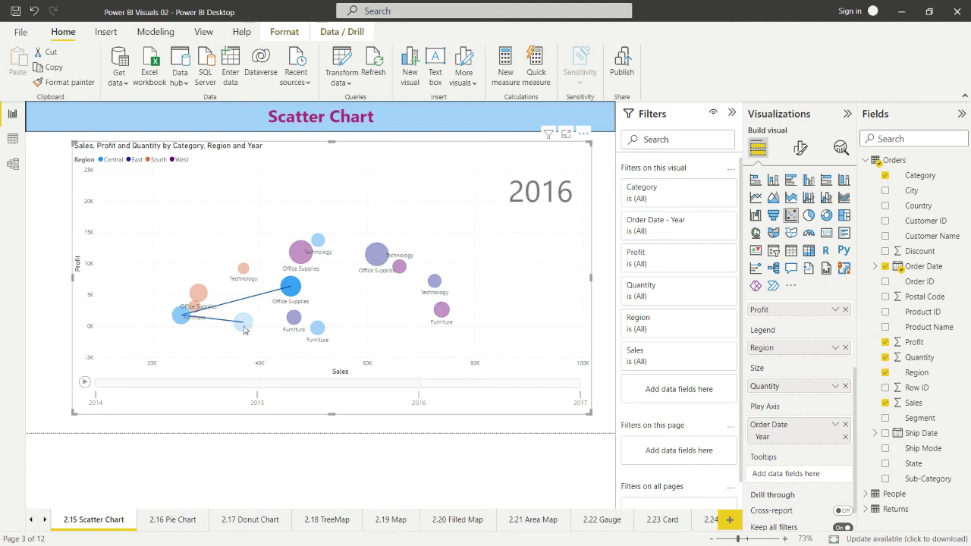
mouse_move(241, 326)
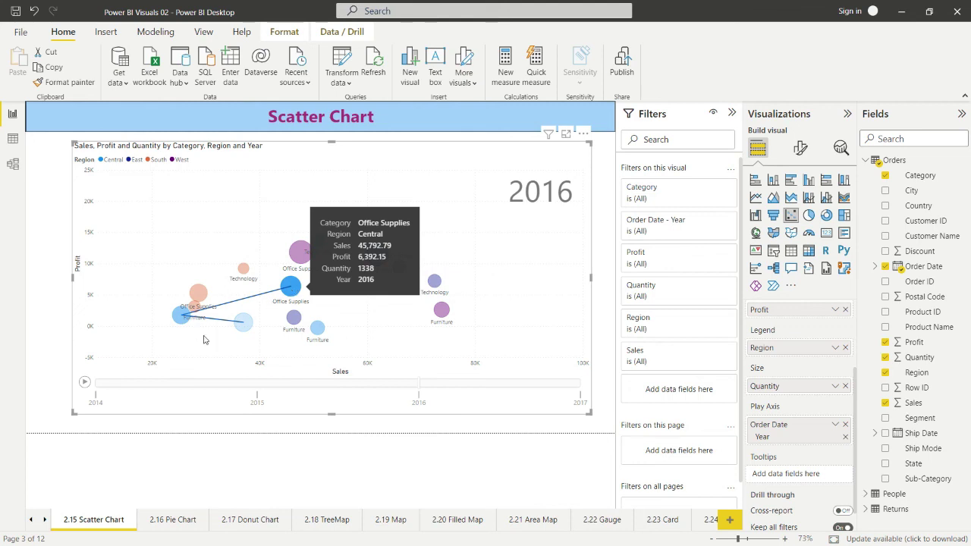
left_click(86, 382)
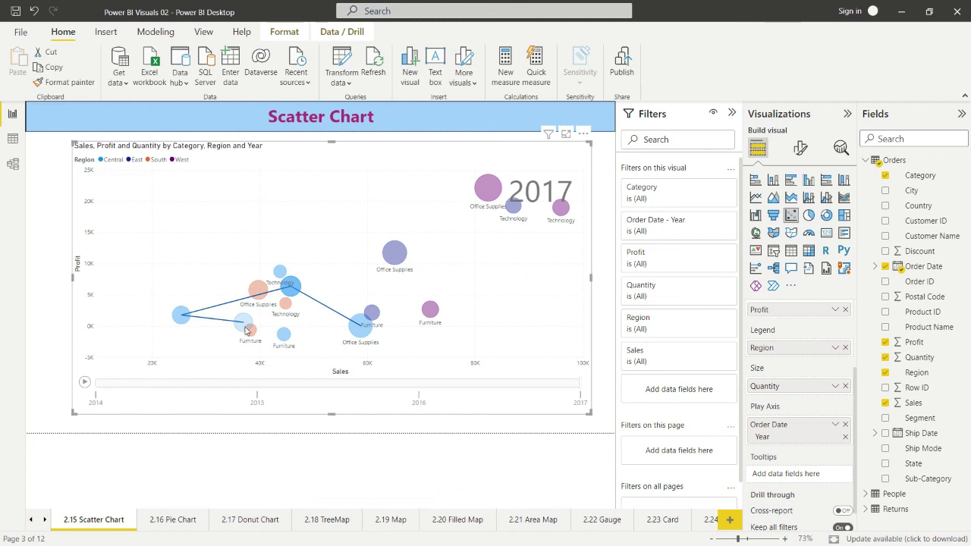
mouse_move(243, 324)
scroll(773, 390, "down", 1)
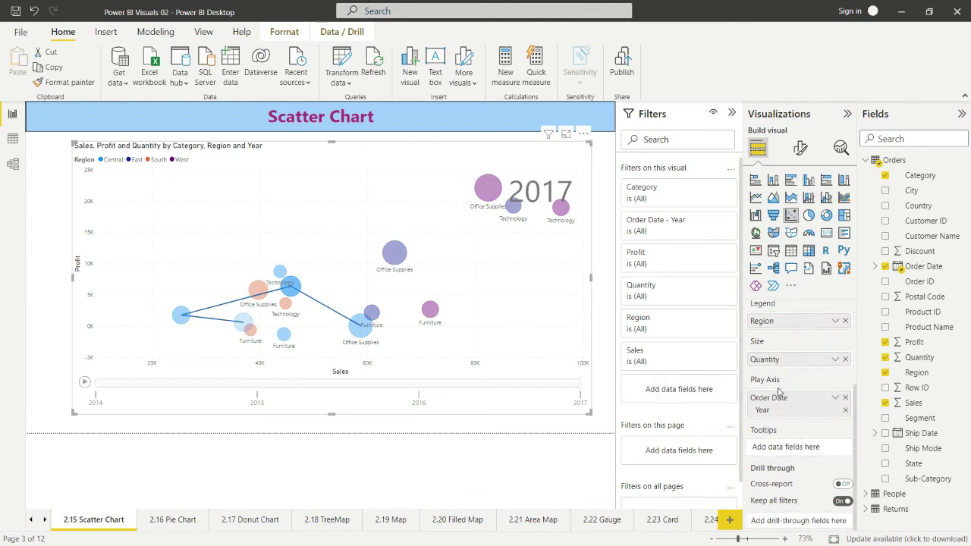